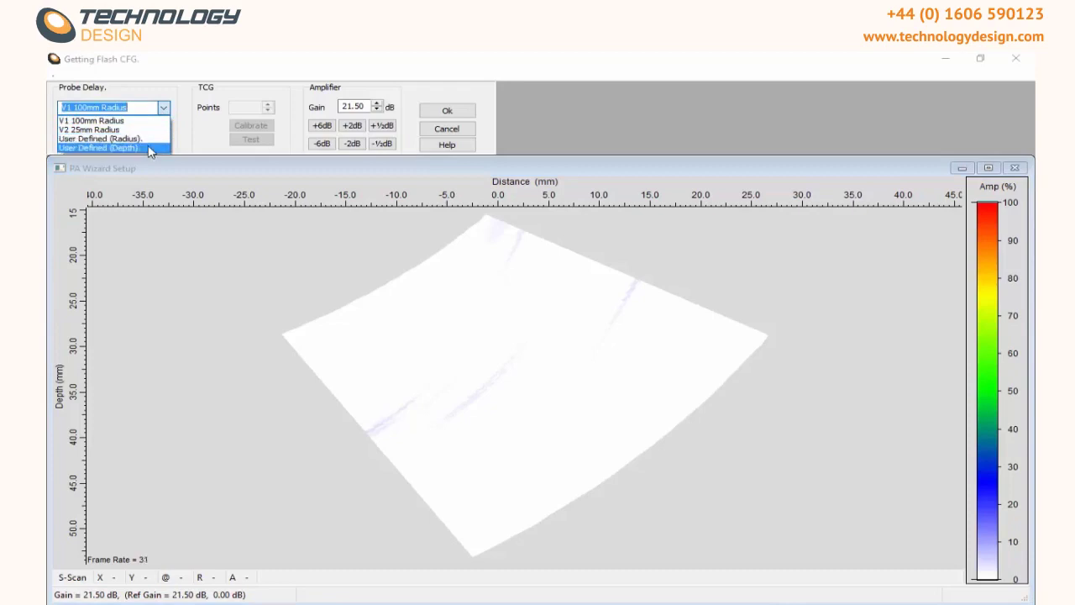
# Start a probe delay calibration on the V1 100mm Radius and bring the red and blue gate lines closer around the radius echo.
pyautogui.click(145, 123)
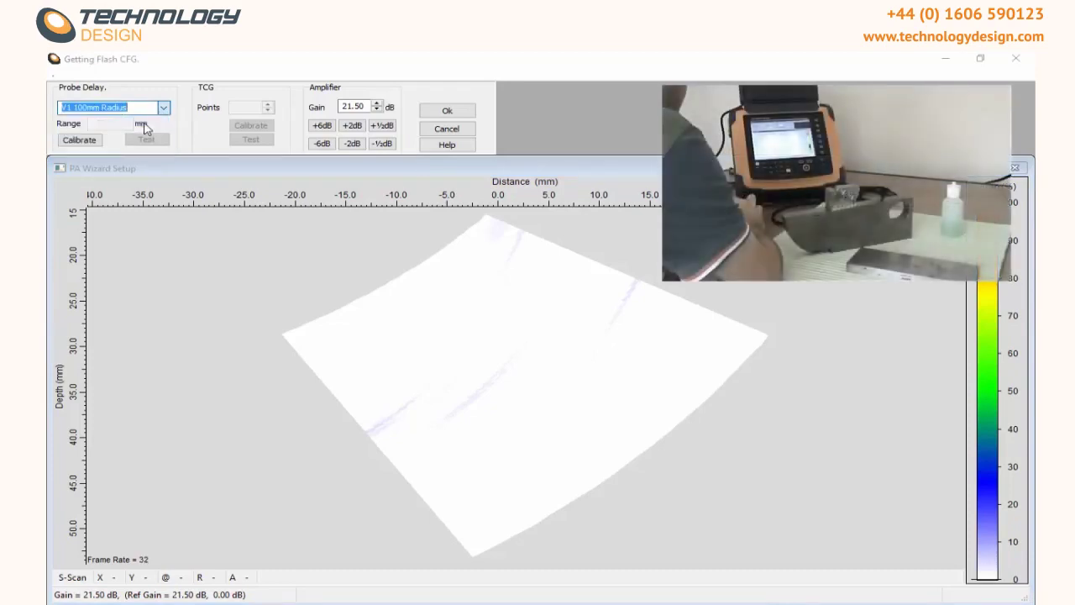
pyautogui.click(80, 140)
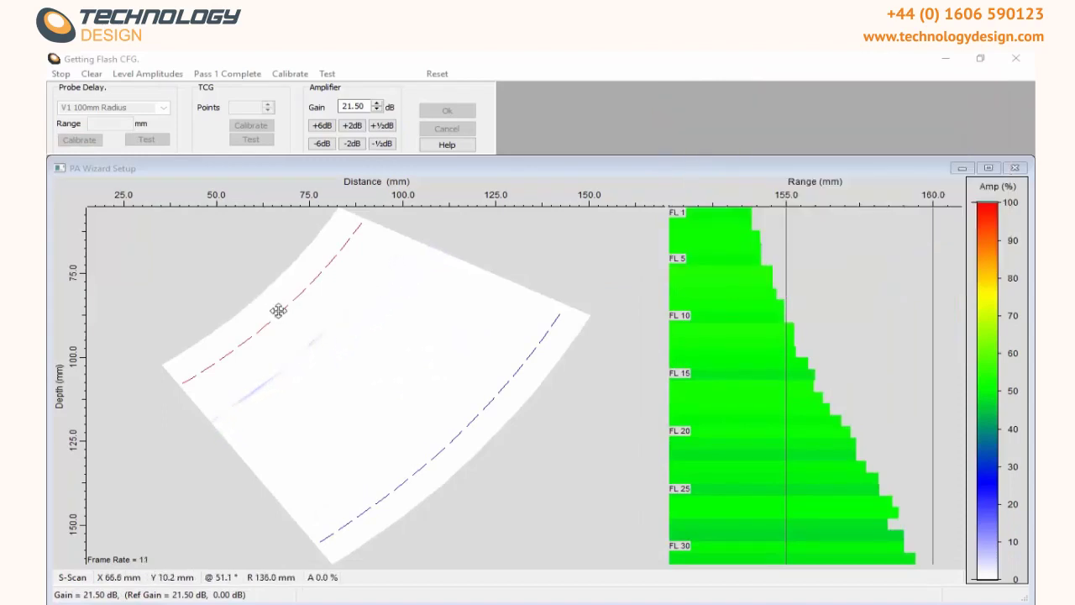
pyautogui.moveTo(278, 311); pyautogui.dragTo(283, 311)
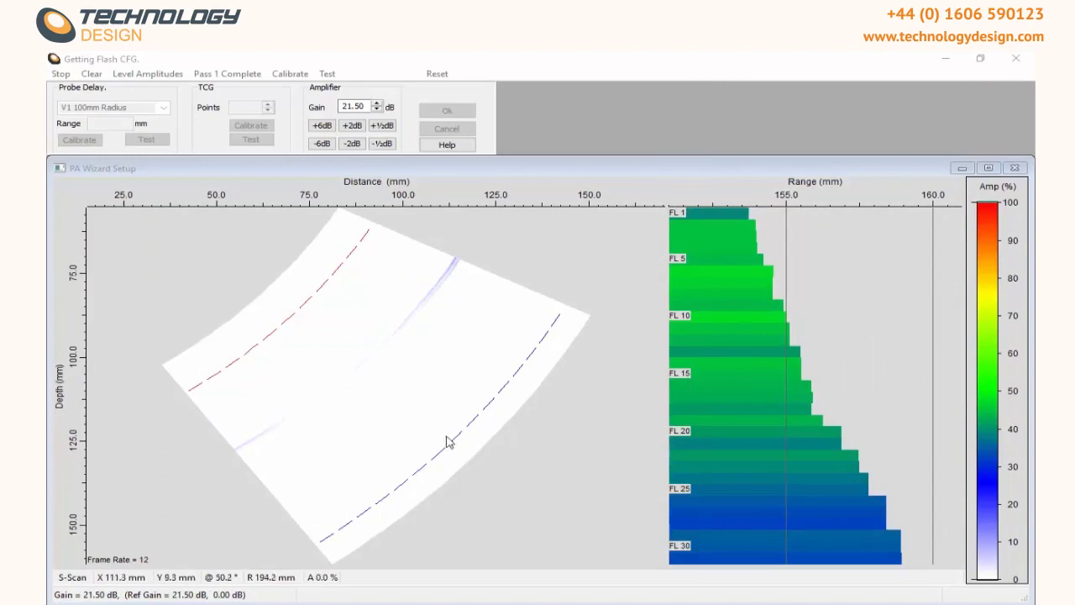
pyautogui.moveTo(455, 438); pyautogui.dragTo(396, 395)
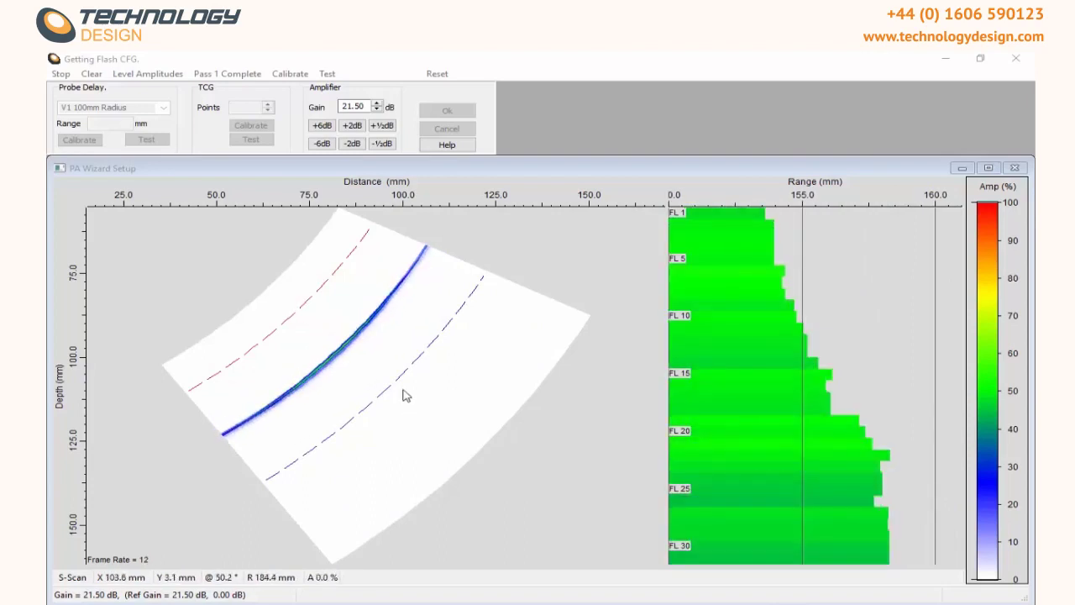
# Level the amplitudes of the radius echo and complete the probe delay calibration passes through pass 4.
pyautogui.click(174, 77)
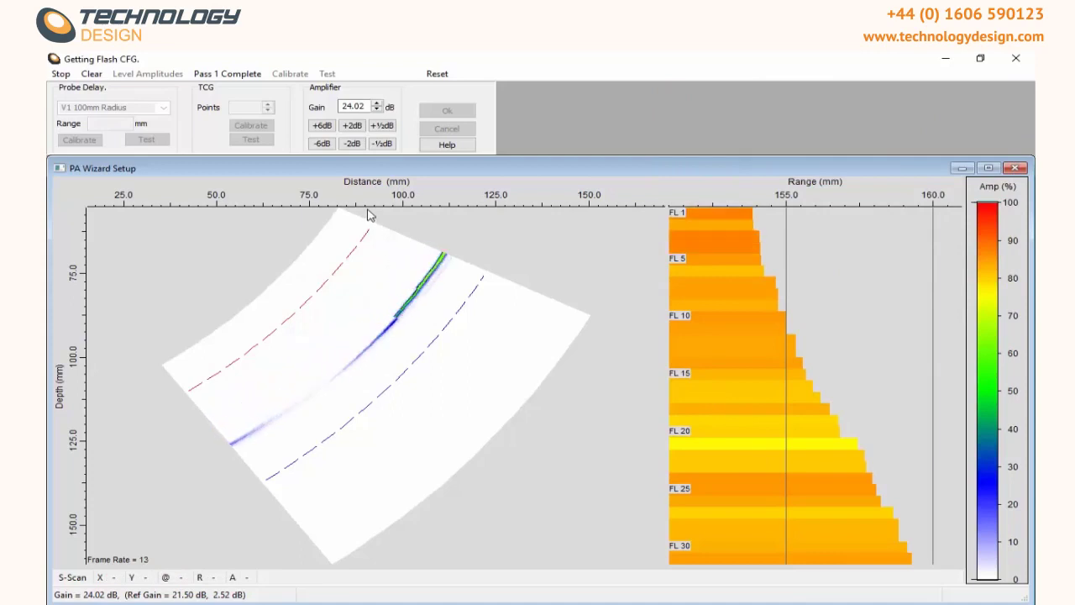
pyautogui.click(226, 74)
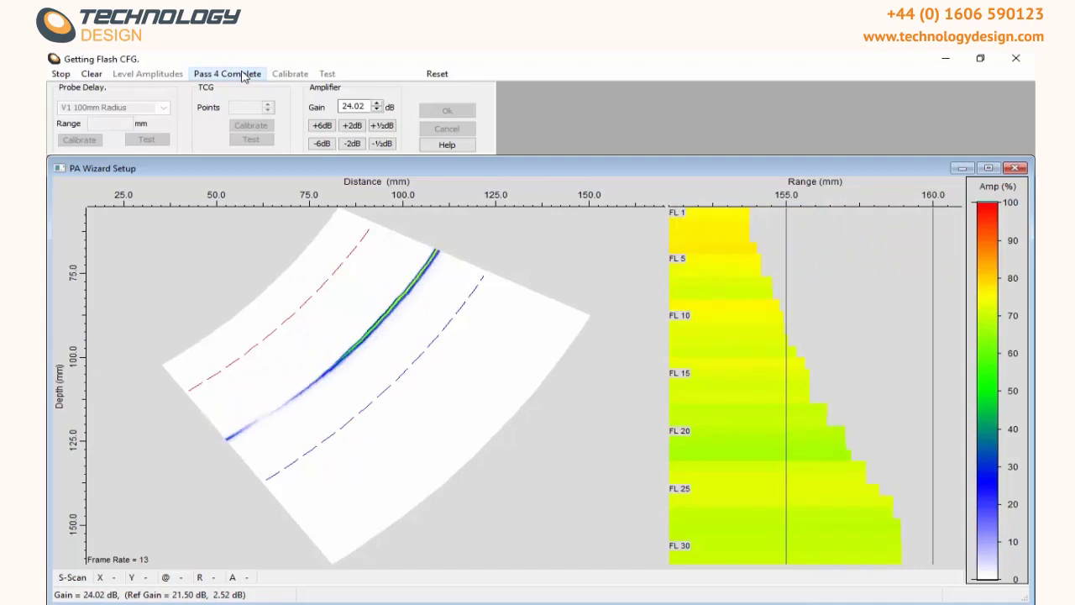
pyautogui.click(243, 76)
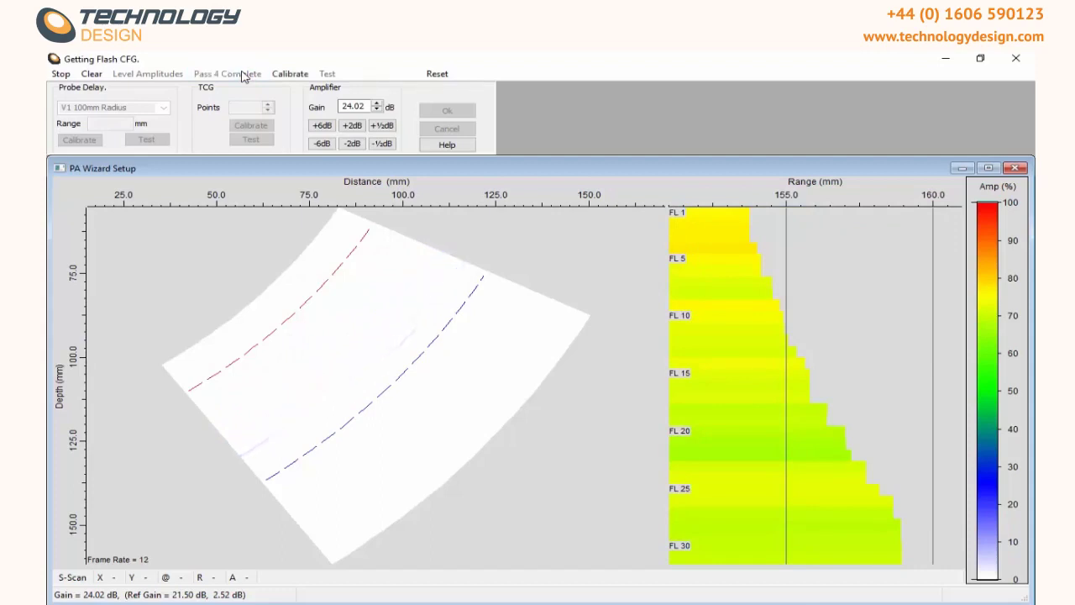
# Calibrate the probe delay from the completed passes, and test the calibration against the V1 100 mm radius.
pyautogui.click(290, 74)
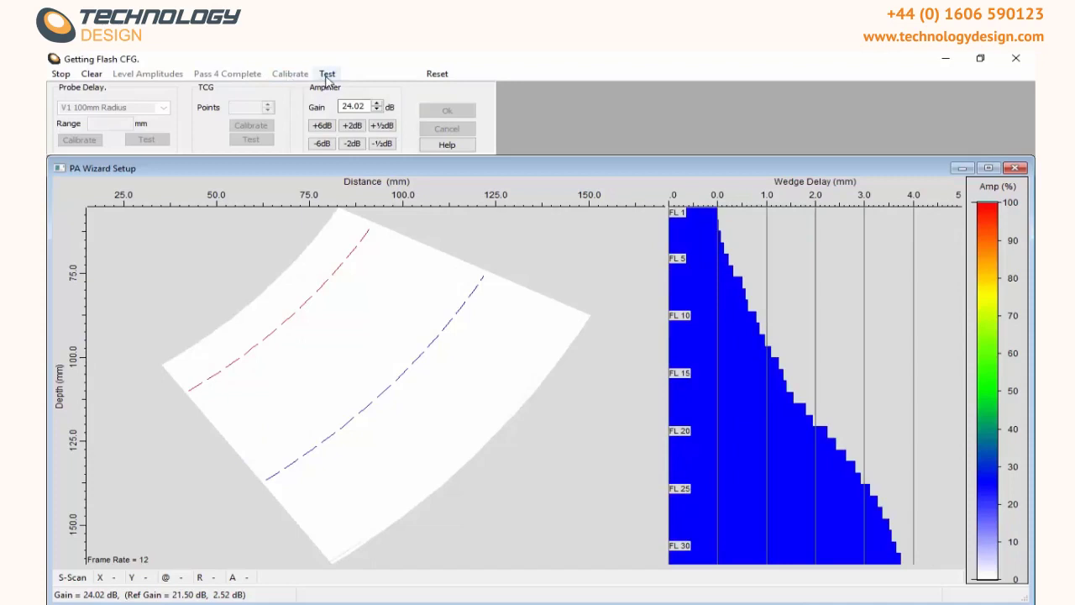
pyautogui.click(326, 77)
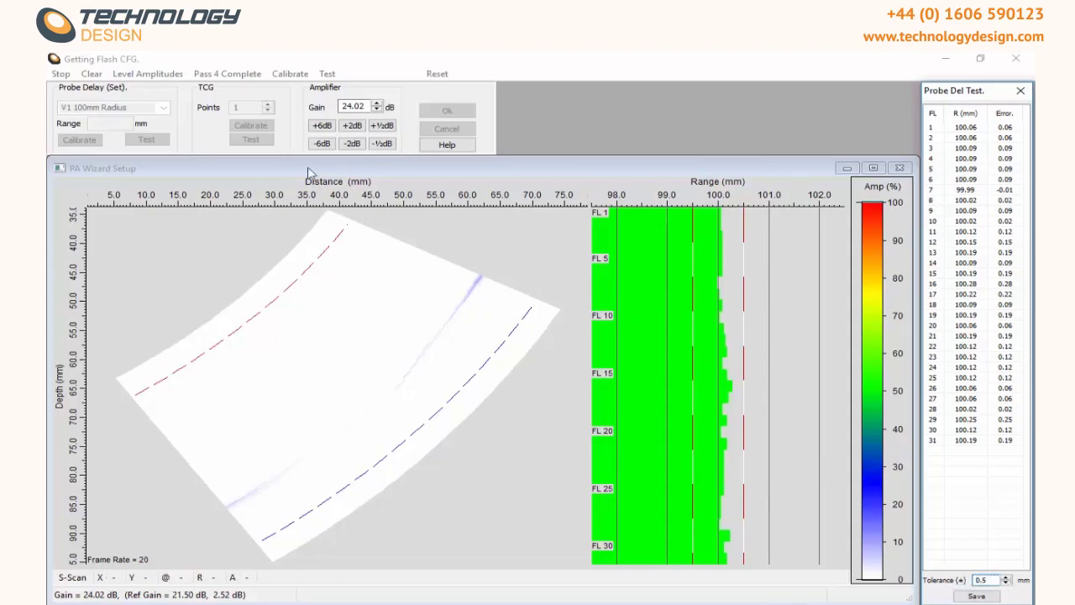
pyautogui.click(61, 74)
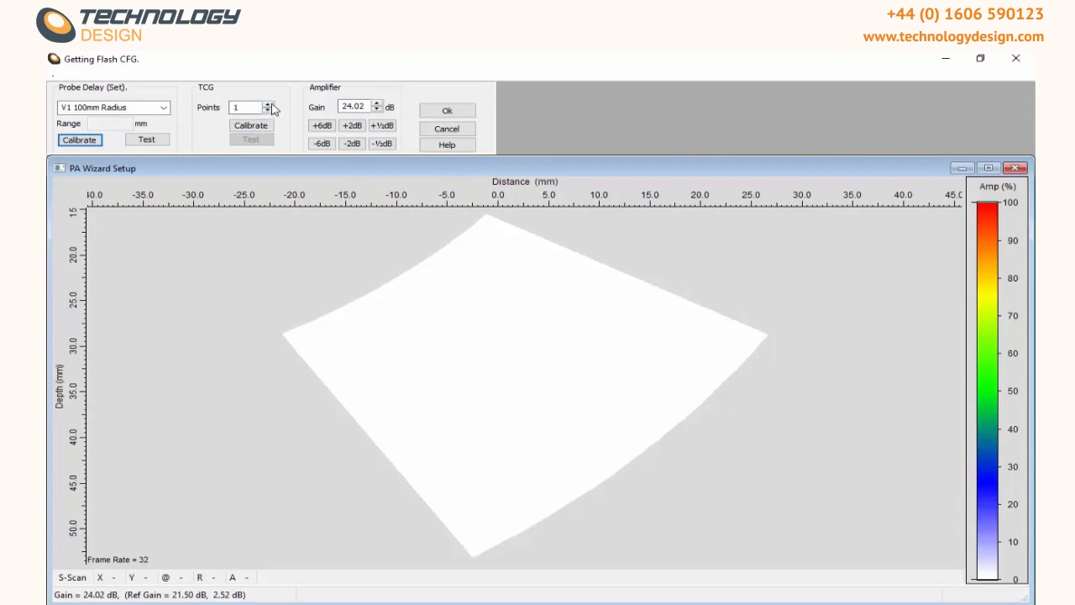
# Set up a 3-point TCG calibration on side drilled holes with targets at 5, 10 and 15 mm.
pyautogui.click(268, 105)
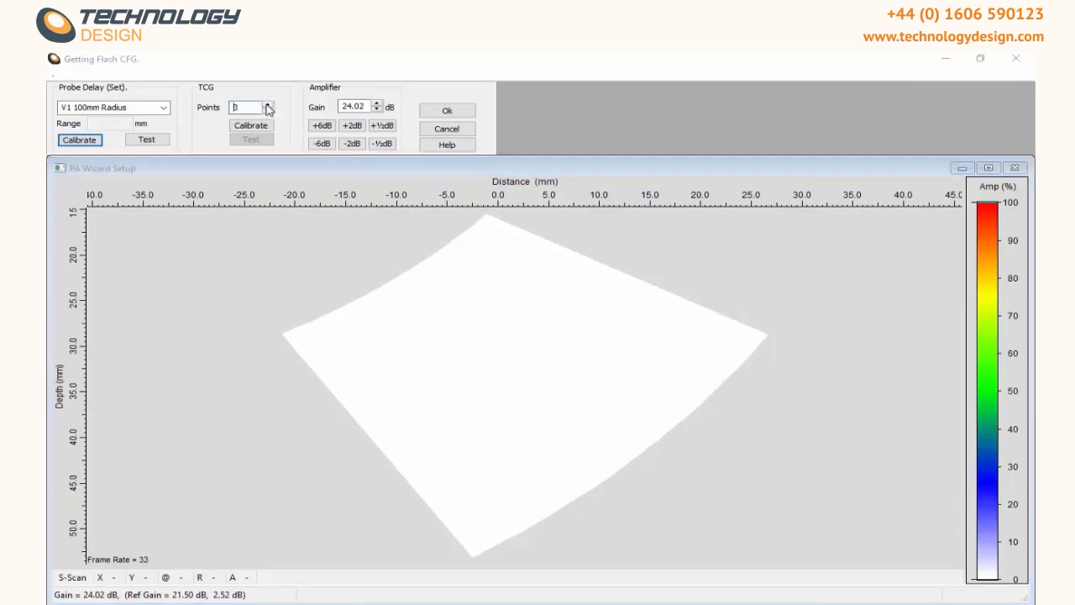
pyautogui.click(252, 125)
pyautogui.click(526, 267)
pyautogui.write('5')
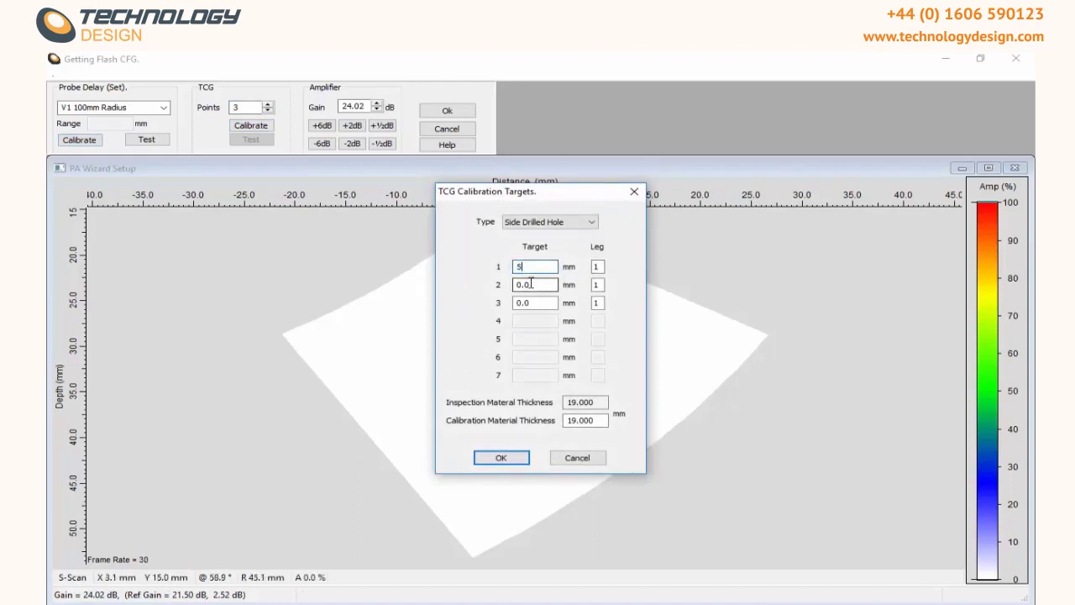
pyautogui.click(531, 284)
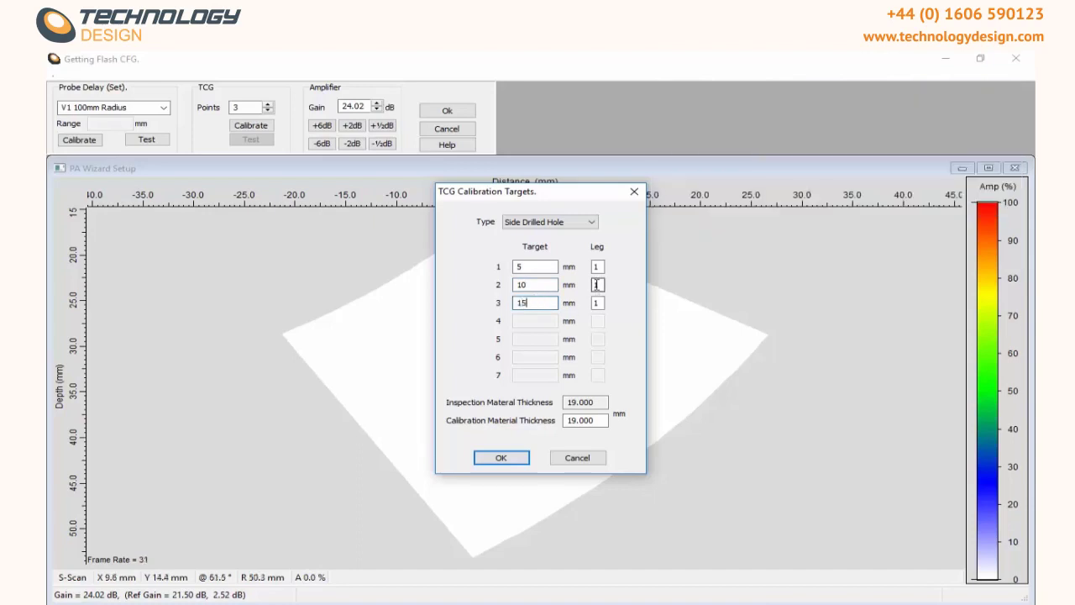
pyautogui.click(513, 460)
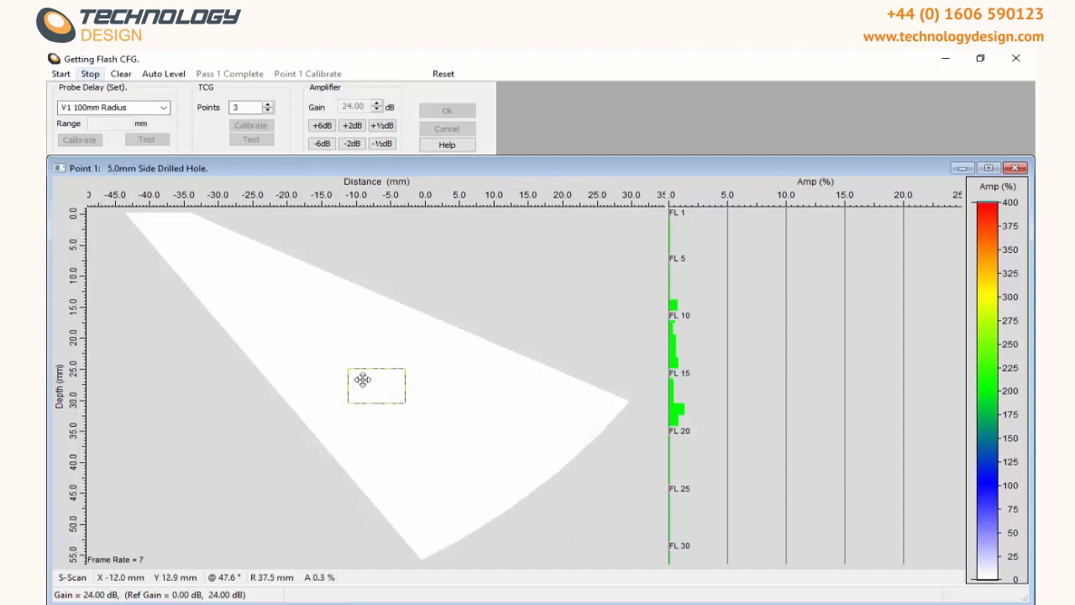
# Move the tracking box onto the 5 mm side drilled hole, record its passes and accept TCG point 1.
pyautogui.moveTo(358, 377); pyautogui.dragTo(251, 243)
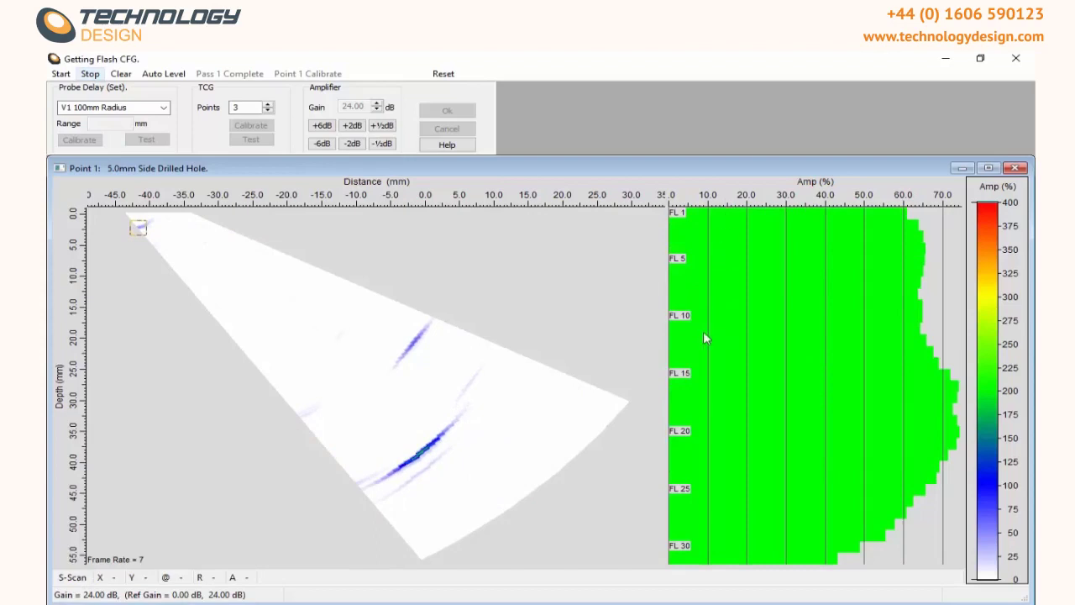
pyautogui.click(64, 73)
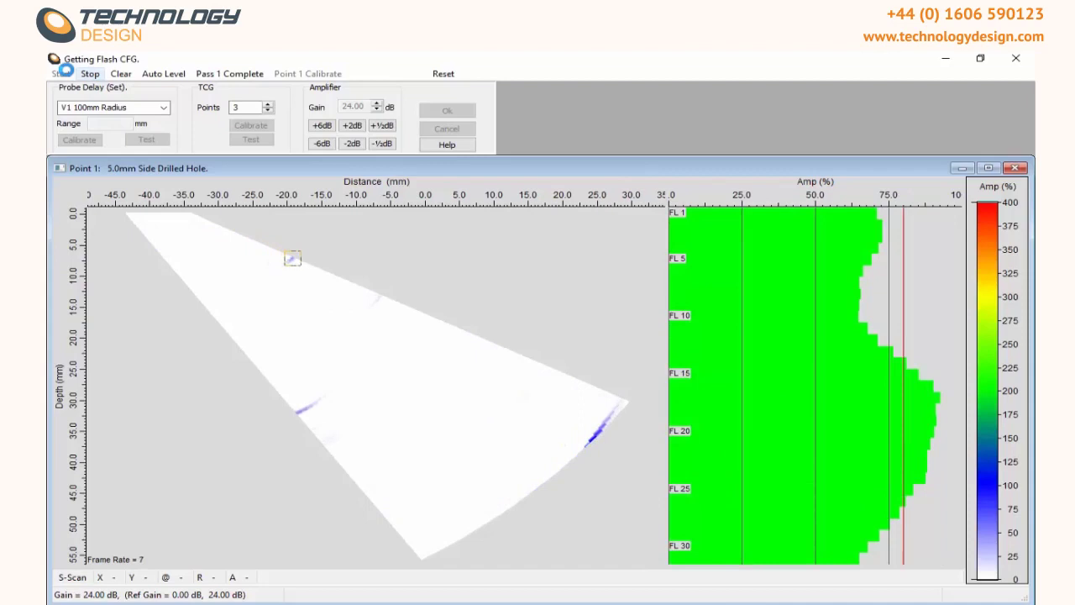
pyautogui.click(225, 75)
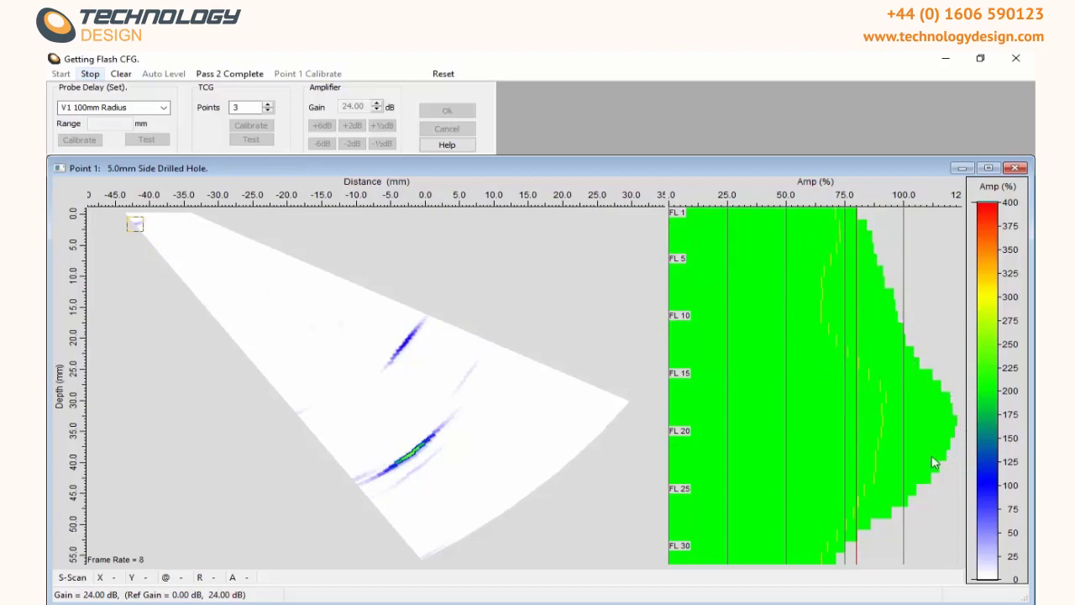
pyautogui.click(206, 75)
pyautogui.click(245, 74)
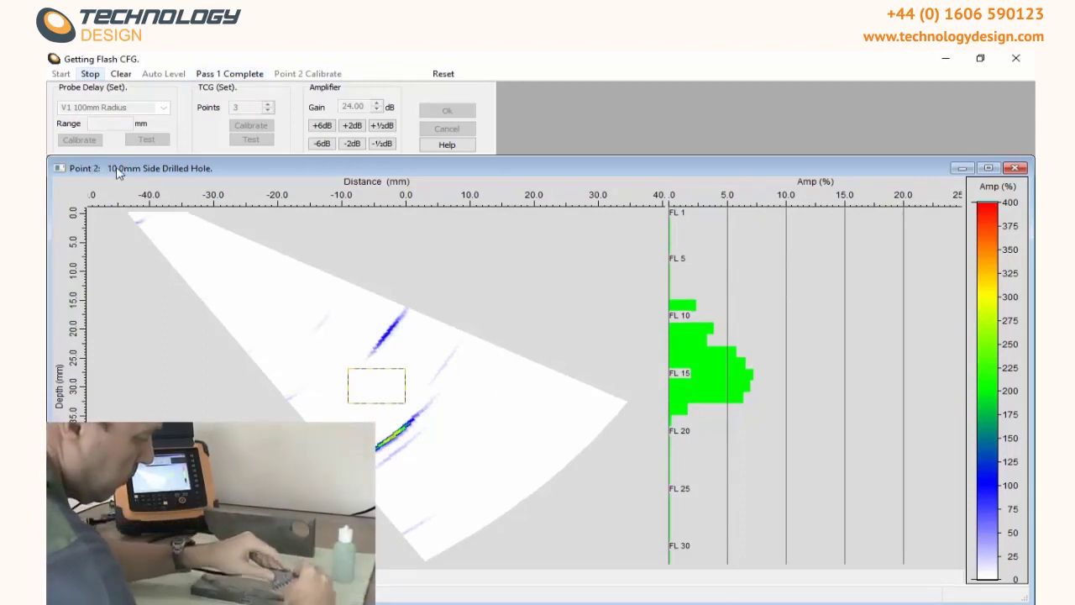
# Shrink the tracking box, place it on the 10 mm side drilled hole echo, complete its passes and accept TCG point 2.
pyautogui.moveTo(408, 406)
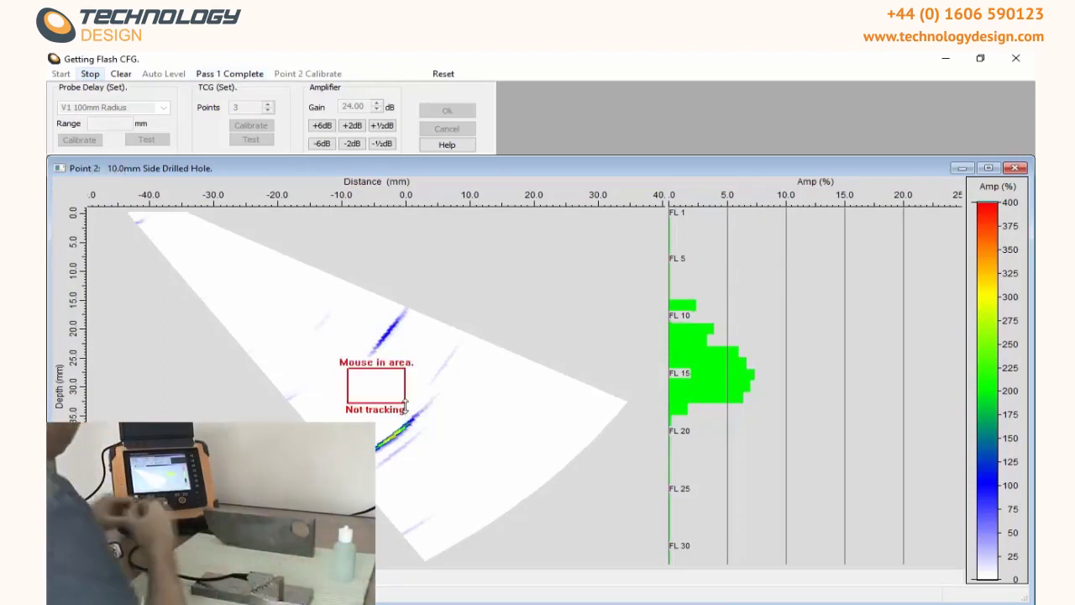
pyautogui.moveTo(406, 406); pyautogui.dragTo(359, 380)
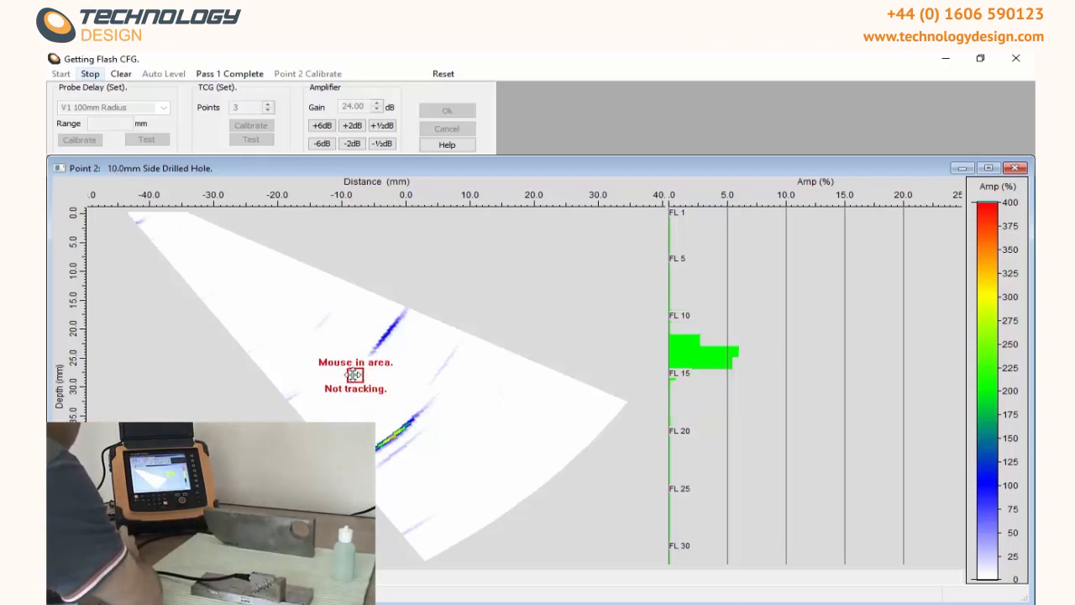
pyautogui.moveTo(333, 335); pyautogui.dragTo(245, 283)
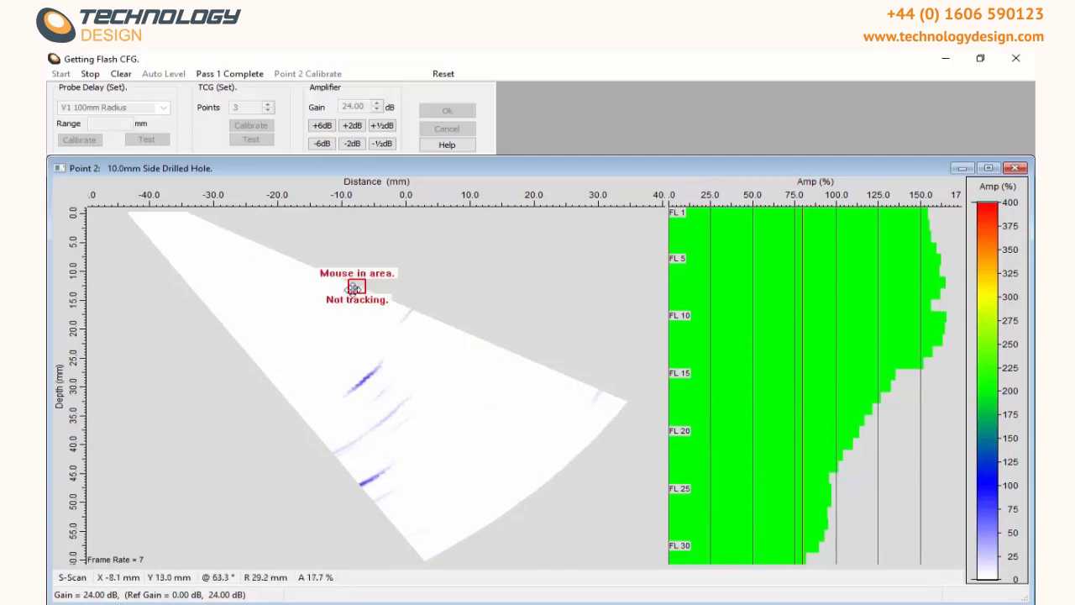
pyautogui.moveTo(265, 241); pyautogui.dragTo(282, 253)
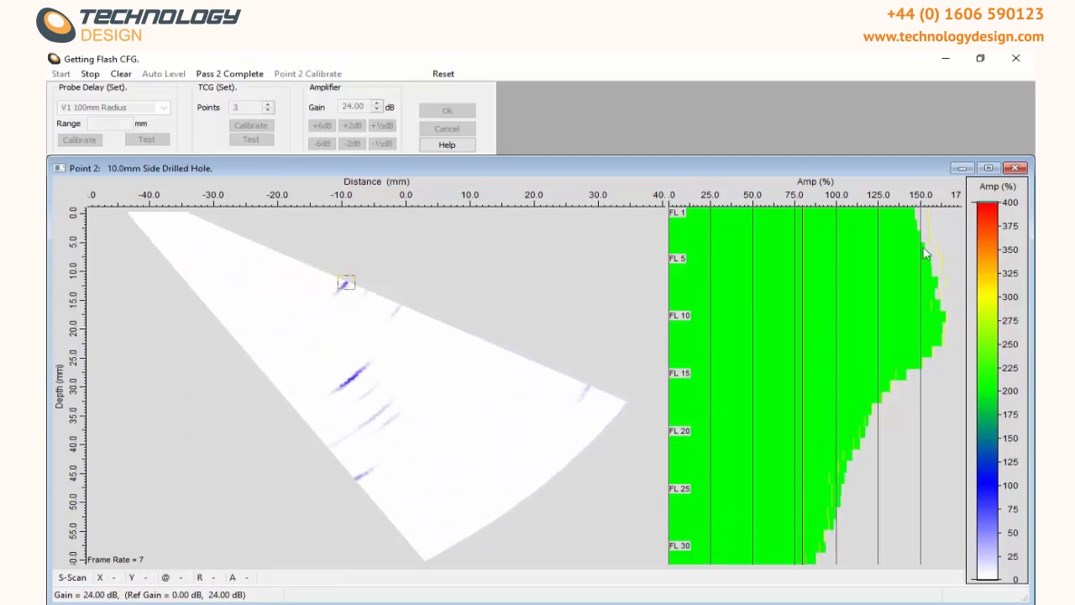
pyautogui.click(202, 76)
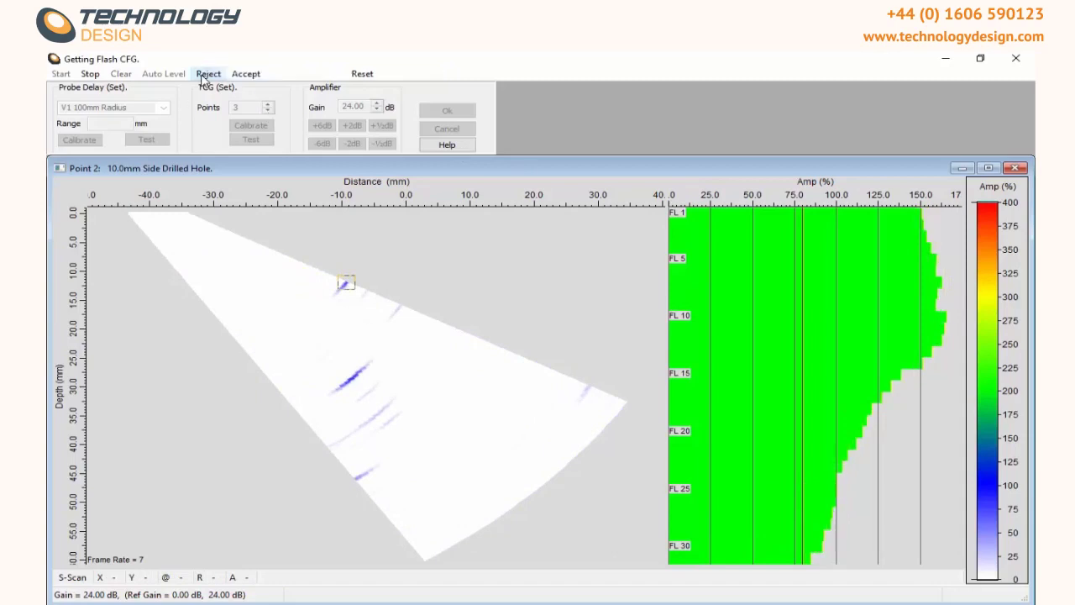
pyautogui.click(246, 74)
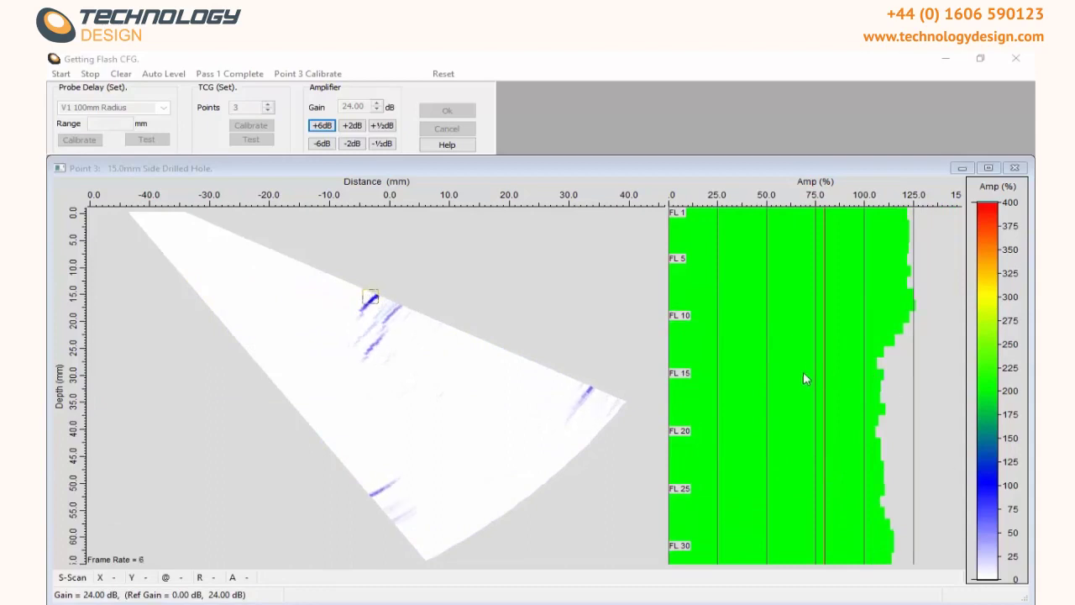
# Complete the calibration pass on the 15 mm side drilled hole and accept TCG point 3.
pyautogui.click(235, 77)
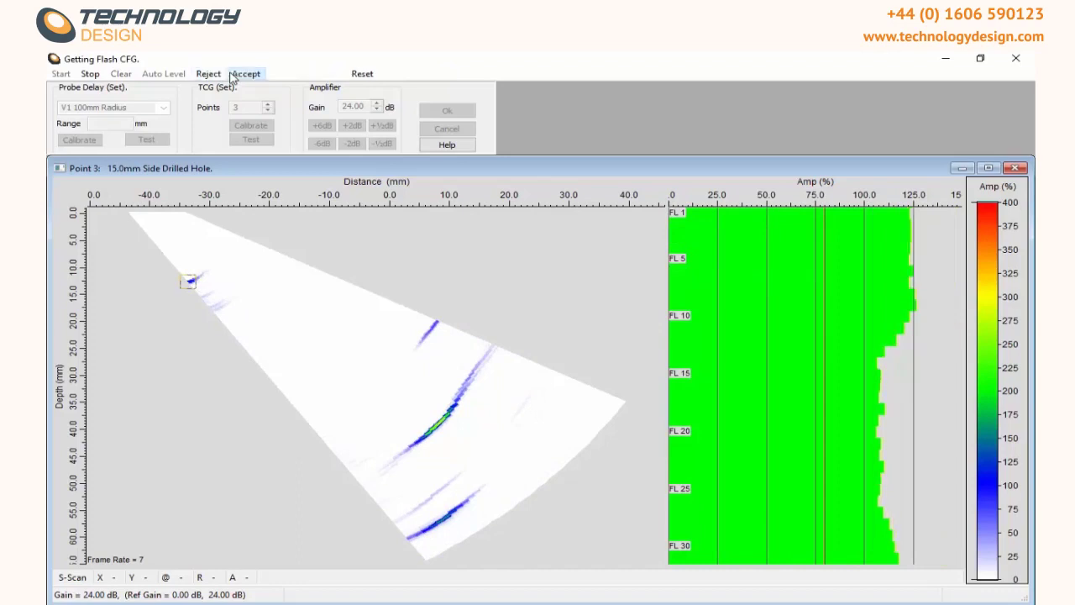
pyautogui.click(246, 75)
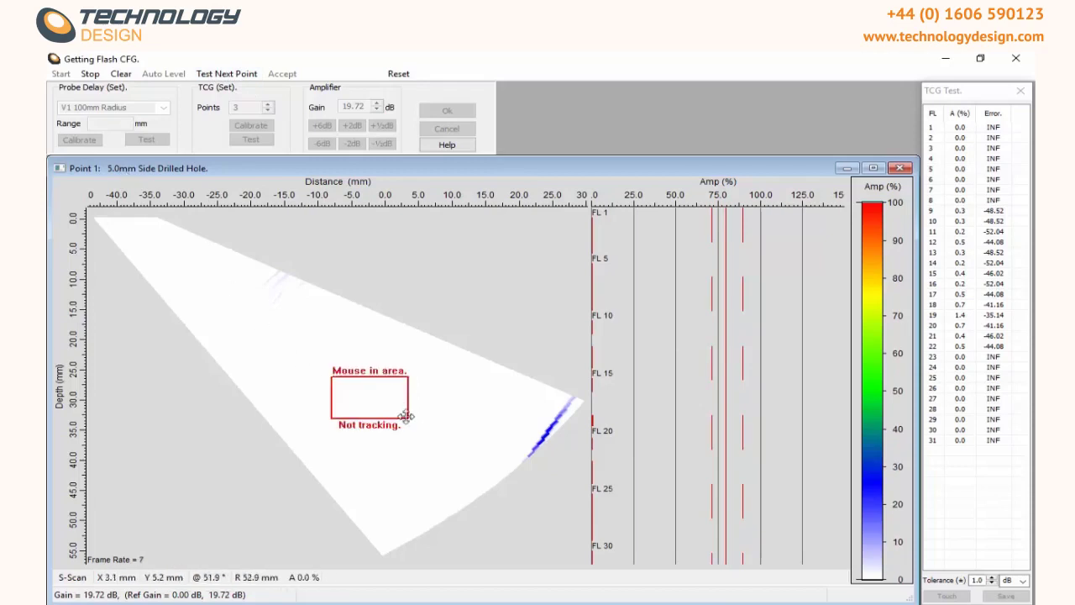
# Test the TCG on the 5, 10 and 15 mm side drilled holes using the tracking box, and finish the wizard.
pyautogui.moveTo(411, 415); pyautogui.dragTo(227, 253)
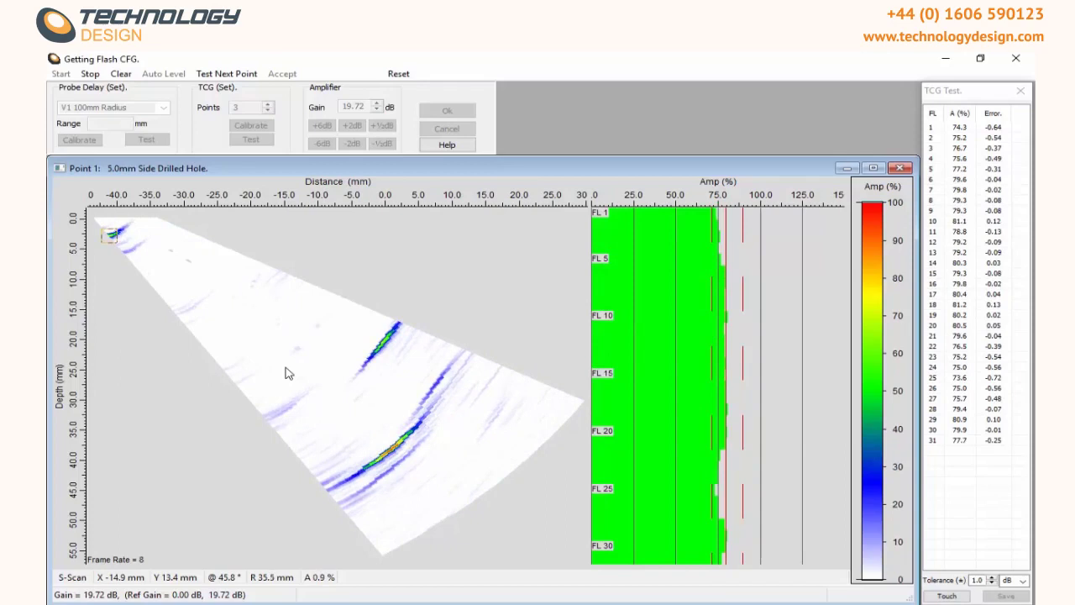
pyautogui.moveTo(366, 411); pyautogui.dragTo(436, 435)
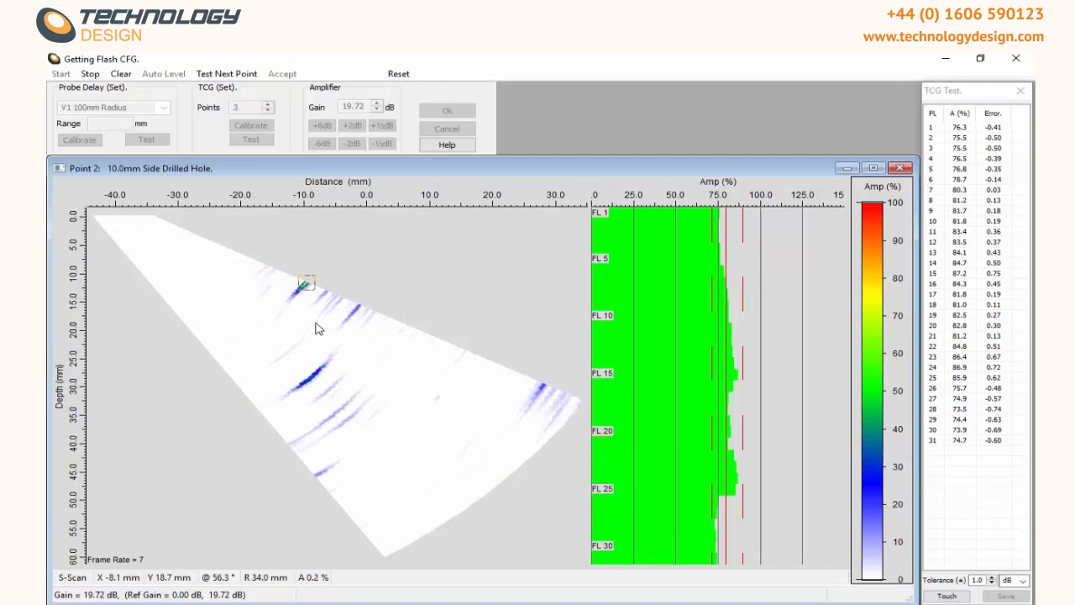
pyautogui.press('Return')
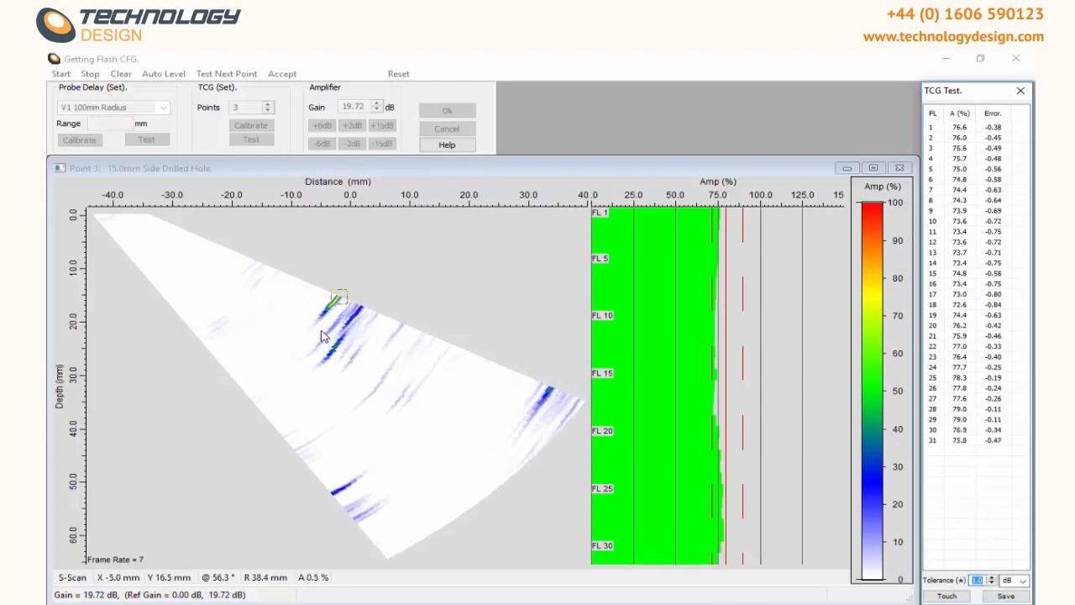
pyautogui.click(225, 76)
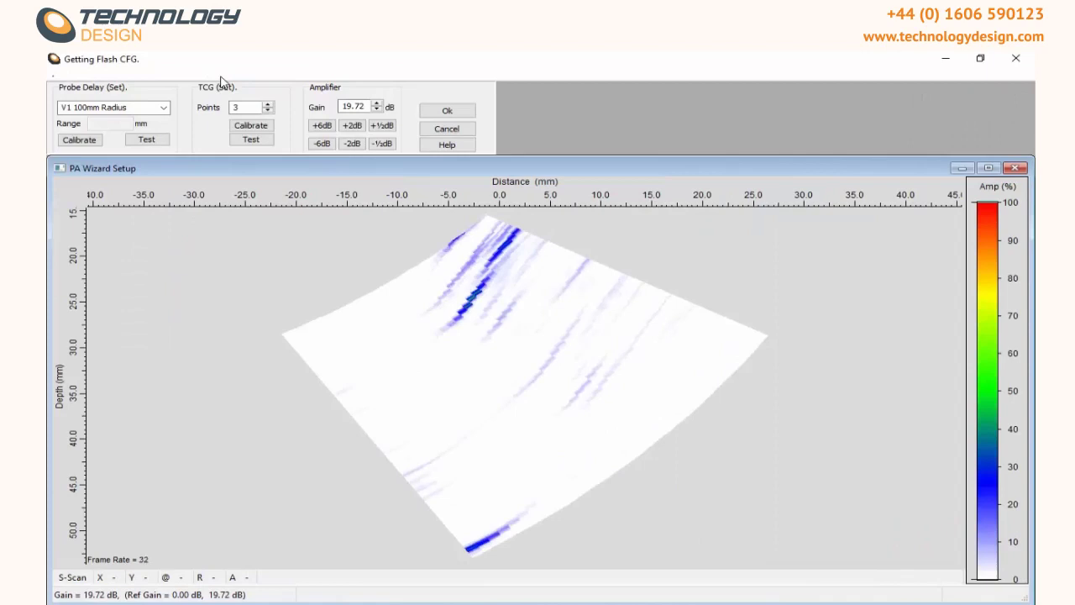
pyautogui.click(445, 112)
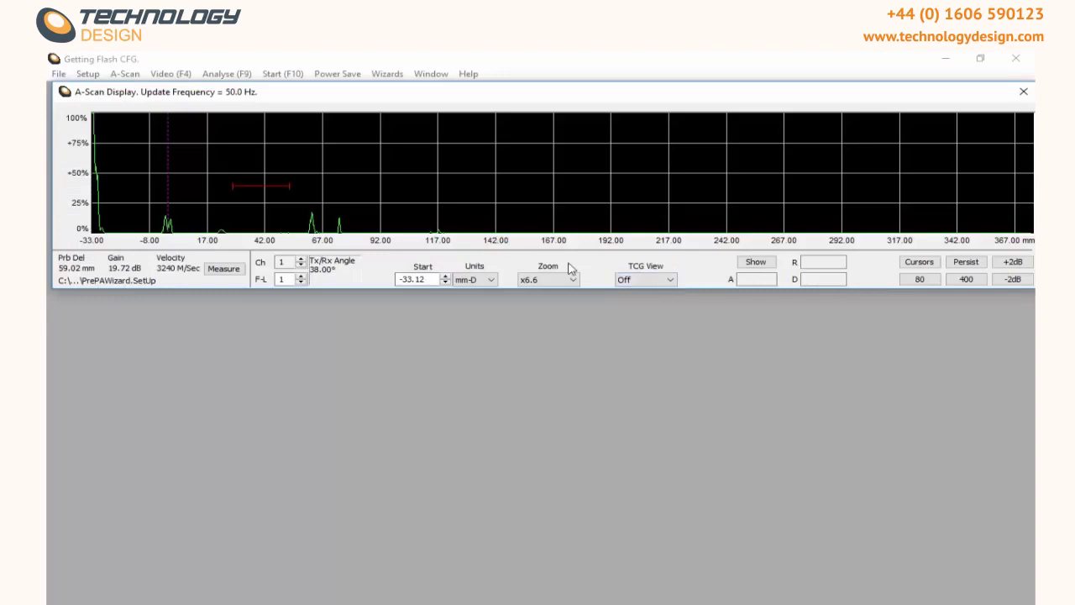
# Show the TCG curve on the A-scan with a 0 to 36 dB range and set the zoom to x2.
pyautogui.click(634, 283)
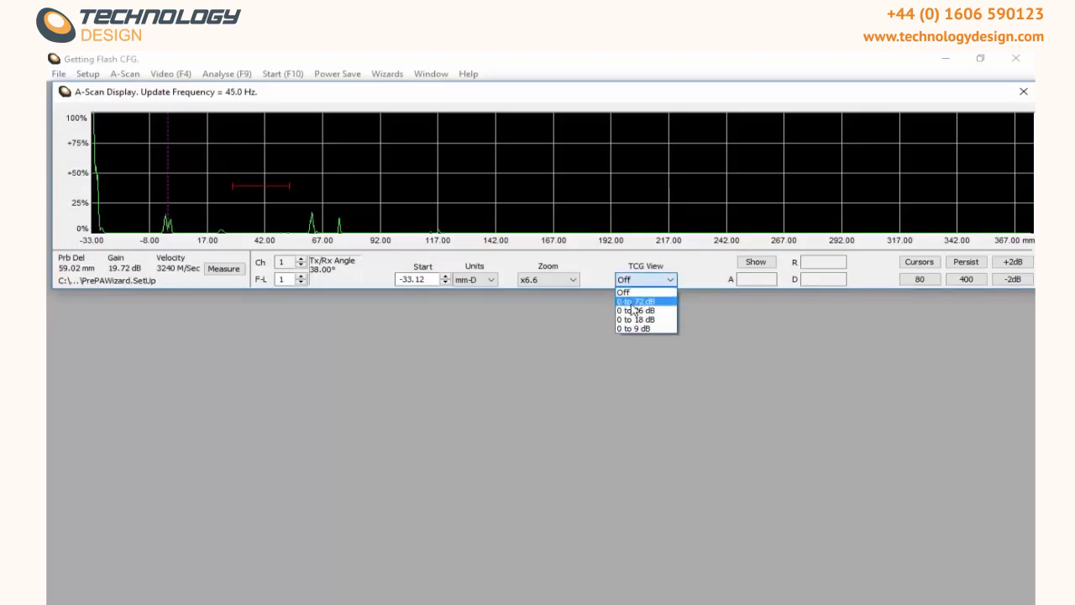
pyautogui.click(632, 299)
pyautogui.click(574, 282)
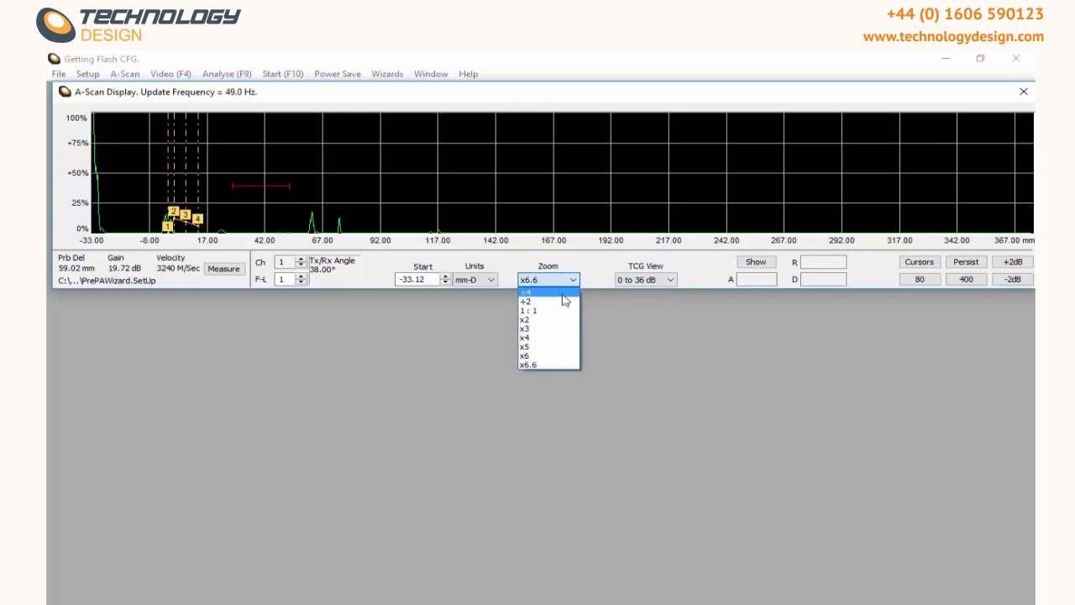
pyautogui.click(541, 321)
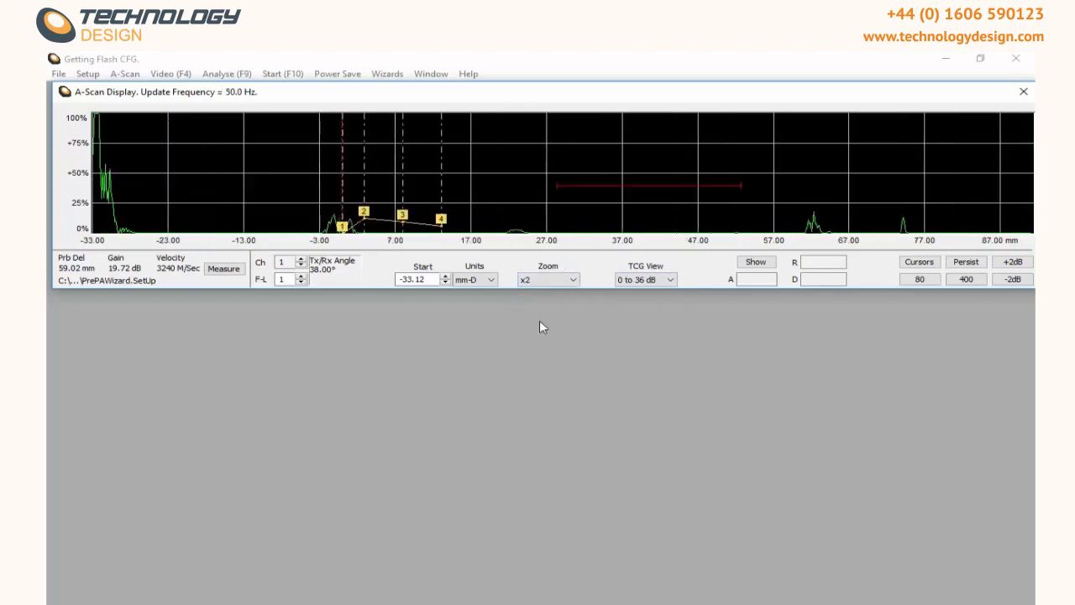